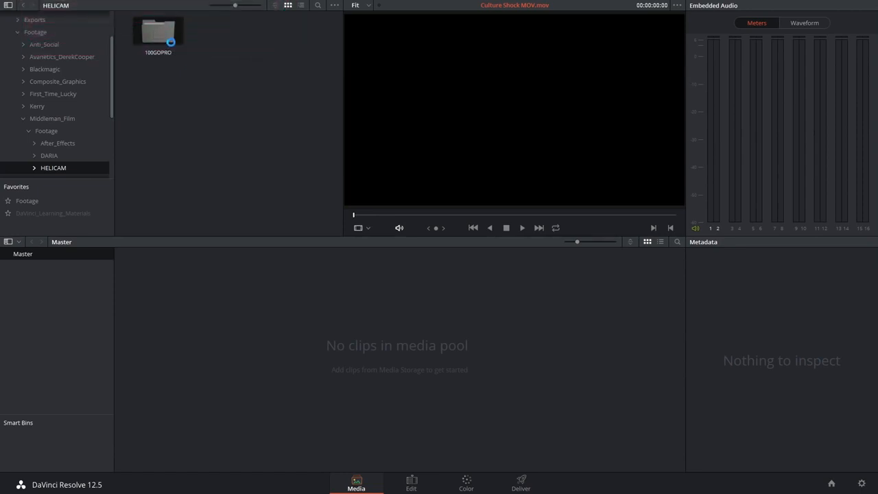
- Check the resolutions of the clips in the 100GOPRO folder, including GOPR0003.MP4 and GOPR0009.MP4
double_click(172, 42)
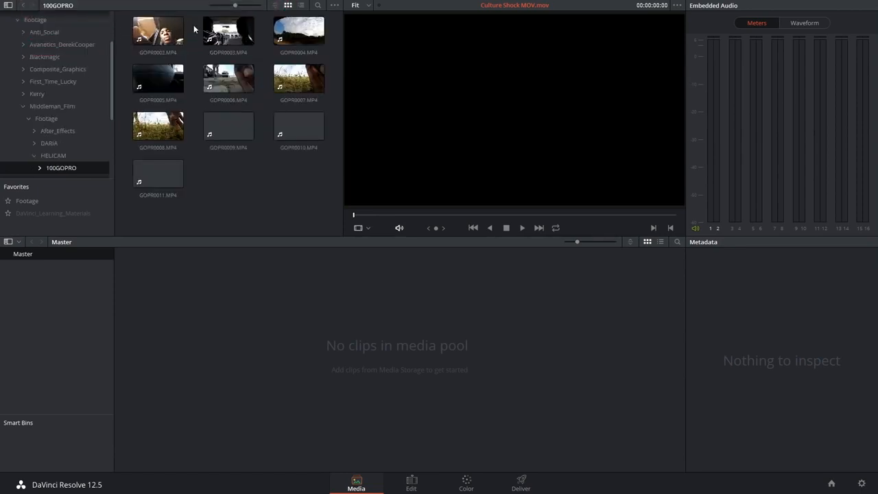
click(237, 35)
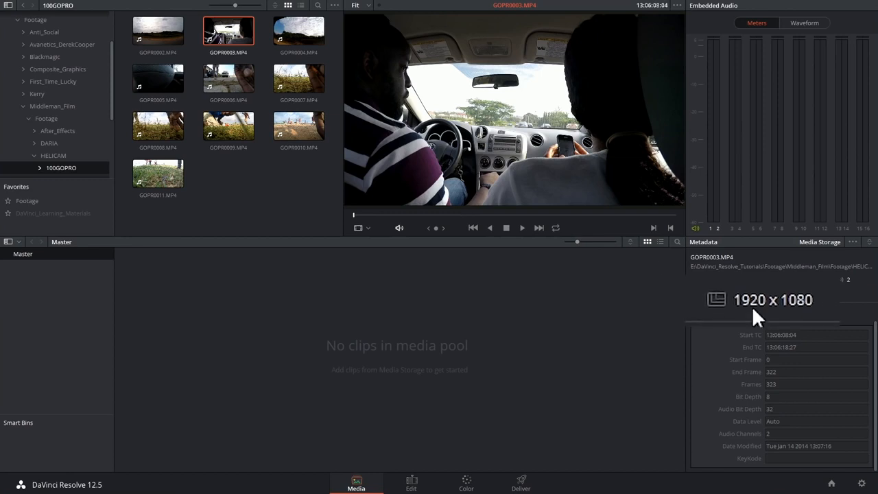
click(234, 127)
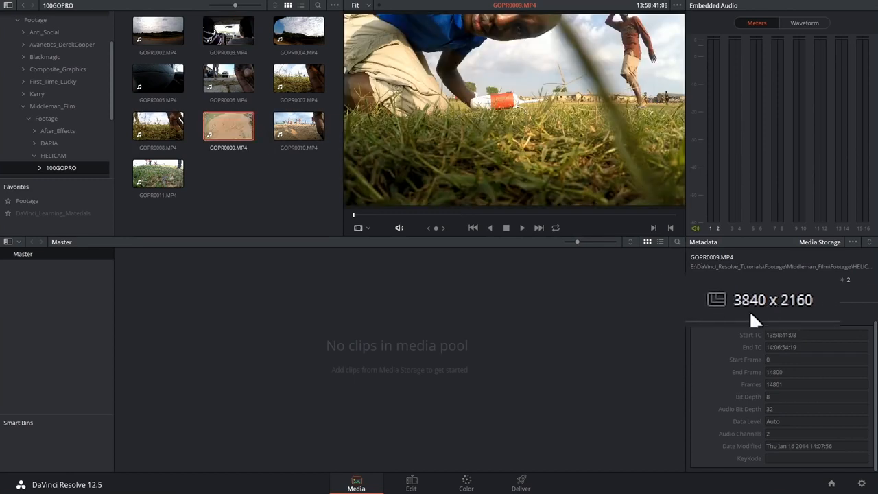
key(Right)
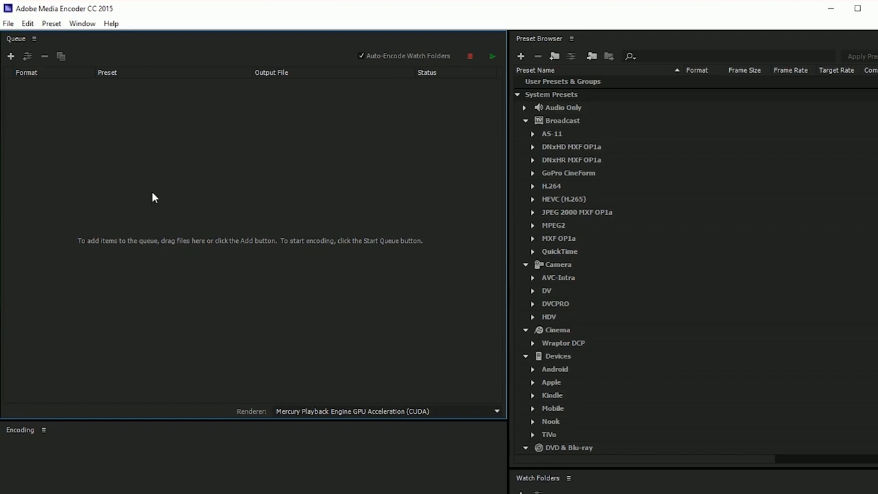
- In Adobe Media Encoder, add all ten clips, GOPR0002 to GOPR0011, from the 100GOPRO folder to the queue
click(10, 56)
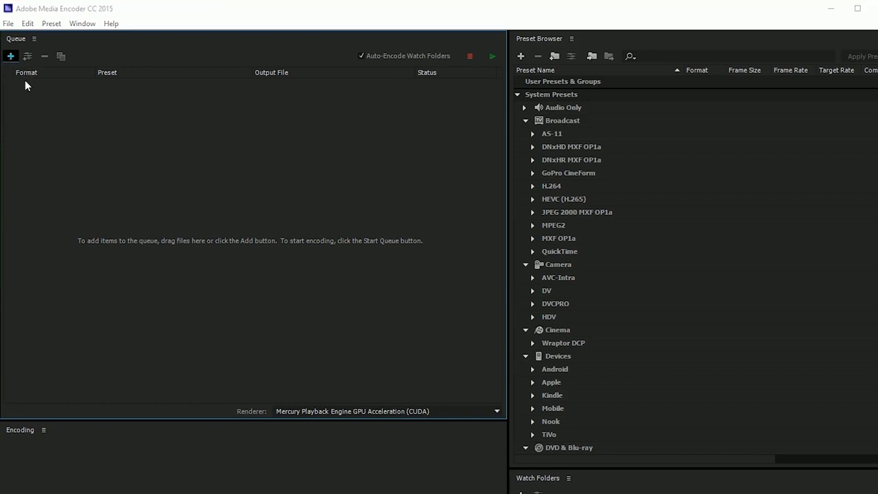
drag(123, 268, 543, 84)
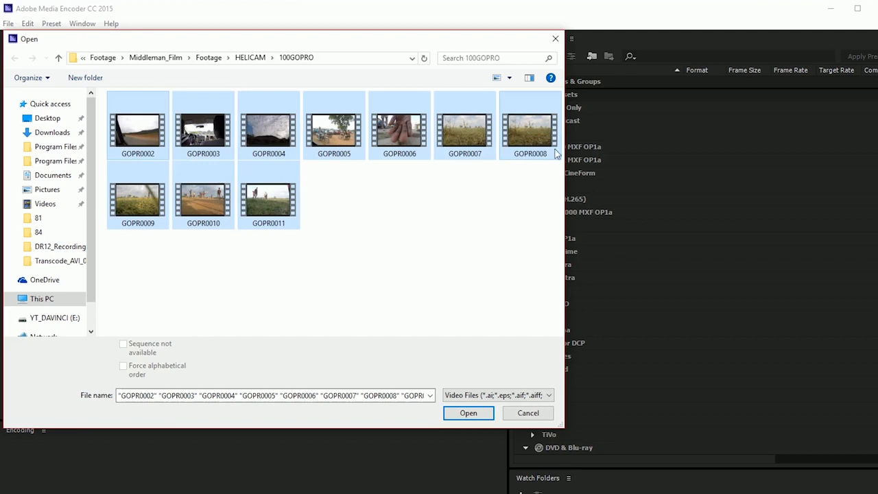
click(455, 416)
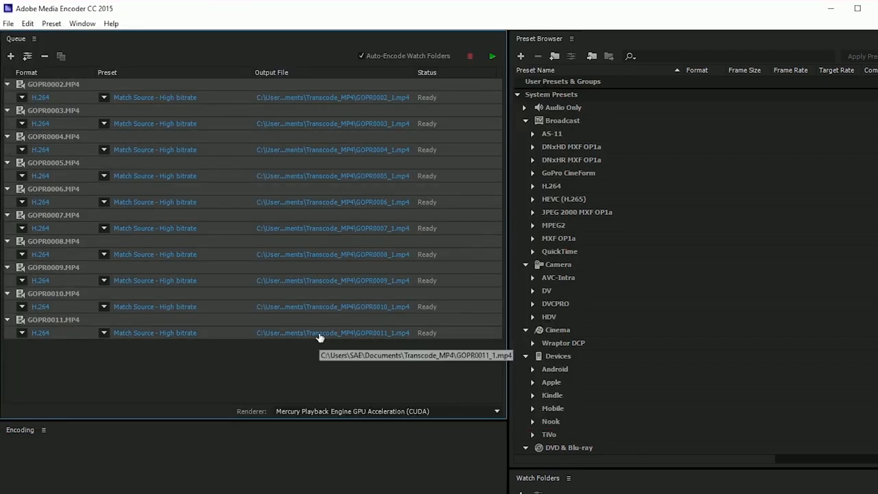
- Create a folder named Transcode_MP4 in Documents and set it as the output folder for all queued clips
click(318, 334)
click(105, 219)
text(Transcode_MP4)
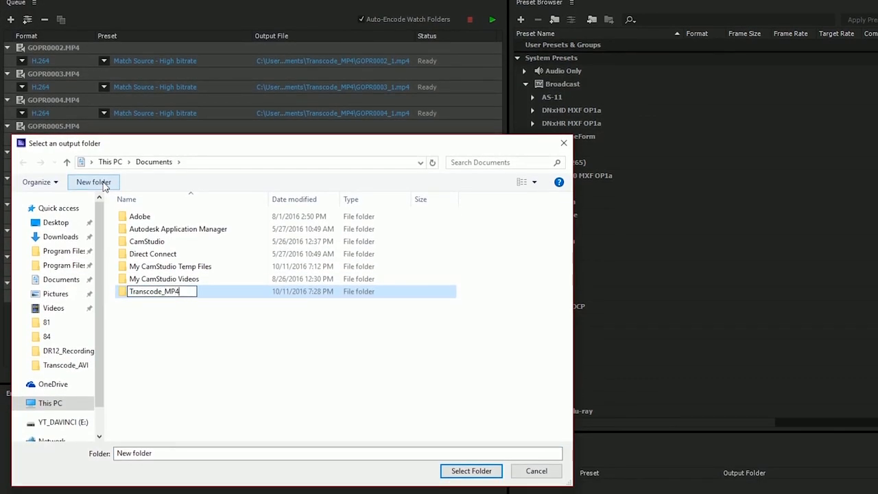
key(Return)
double_click(170, 291)
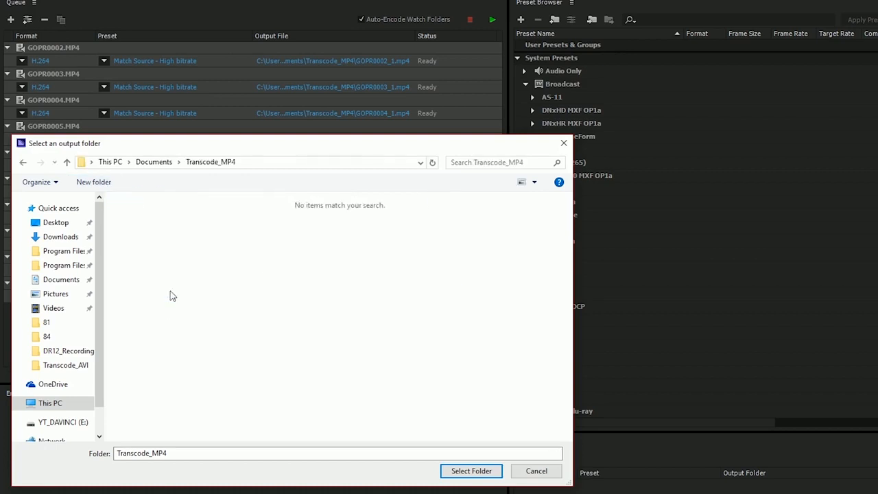
click(472, 471)
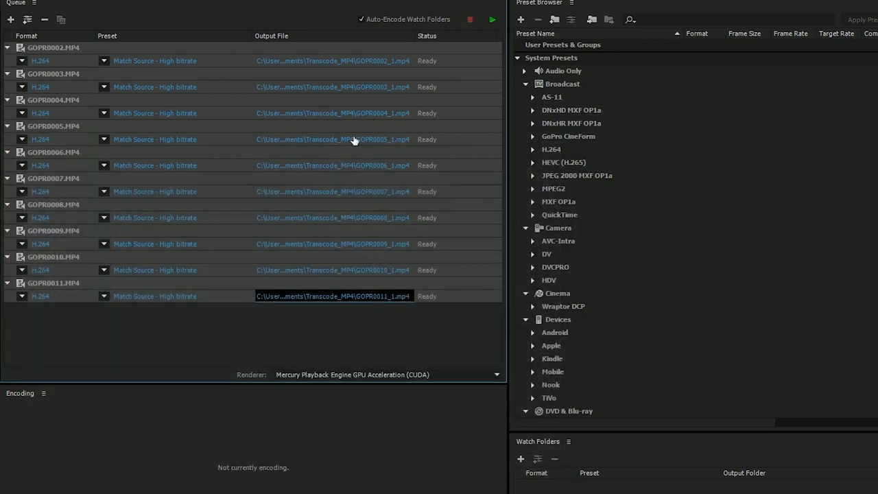
- Rename the first queued clip's output file to GOPR0002, matching its original source name
click(383, 73)
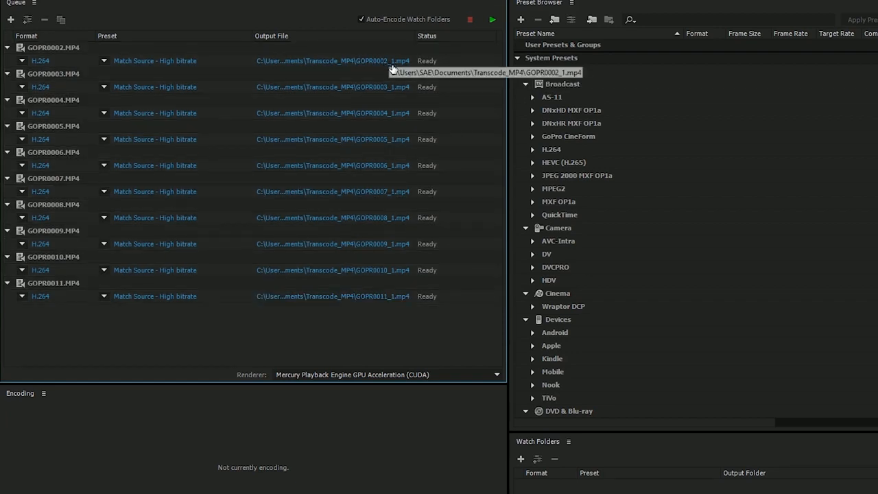
click(409, 61)
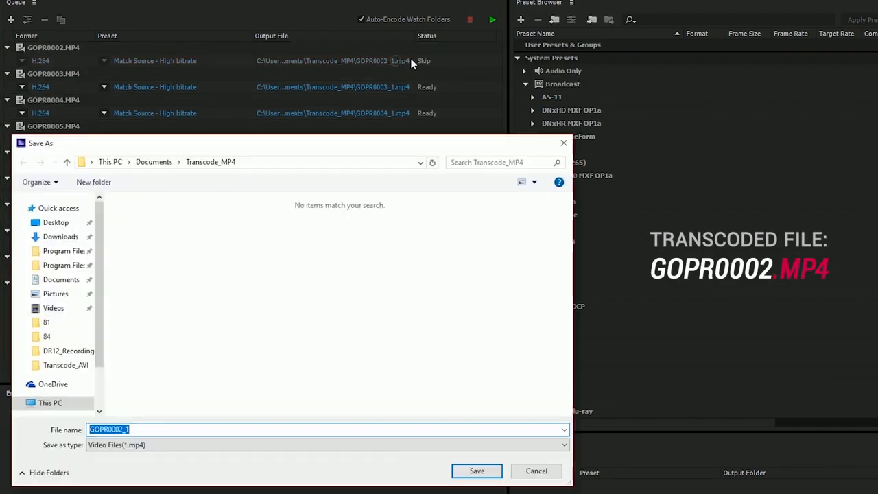
key(End)
key(BackSpace)
key(BackSpace)
key(Return)
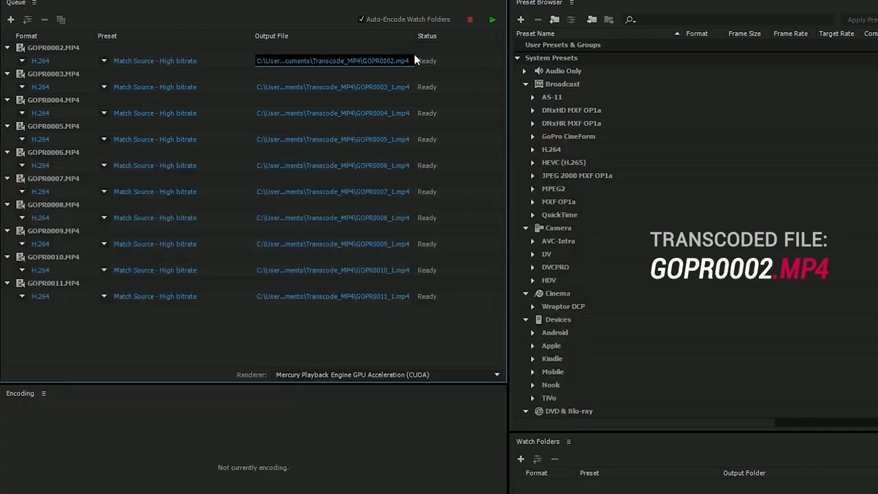
- Remove the _1 suffix from the output names of GOPR0003, GOPR0004, GOPR0005 and GOPR0006
click(392, 87)
key(End)
key(BackSpace)
key(BackSpace)
key(Return)
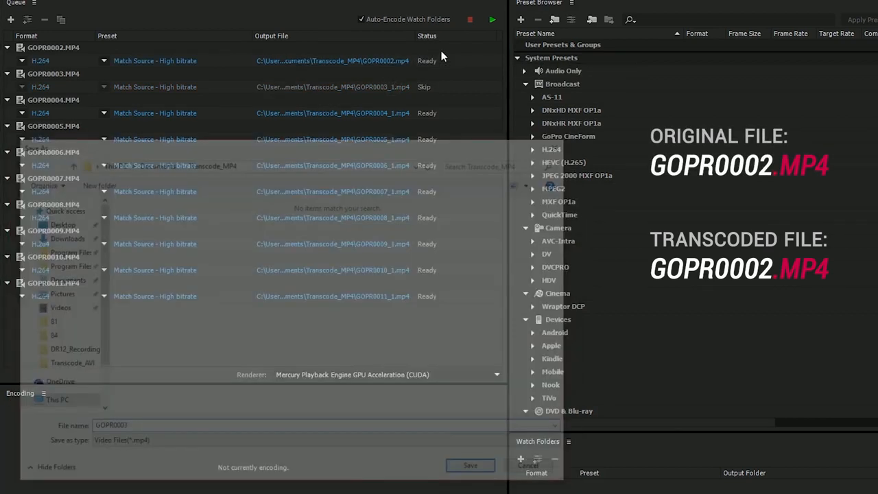
click(396, 114)
key(End)
key(BackSpace)
key(BackSpace)
key(Return)
click(402, 140)
key(End)
key(BackSpace)
key(BackSpace)
key(Return)
click(392, 166)
key(End)
key(BackSpace)
key(BackSpace)
key(Return)
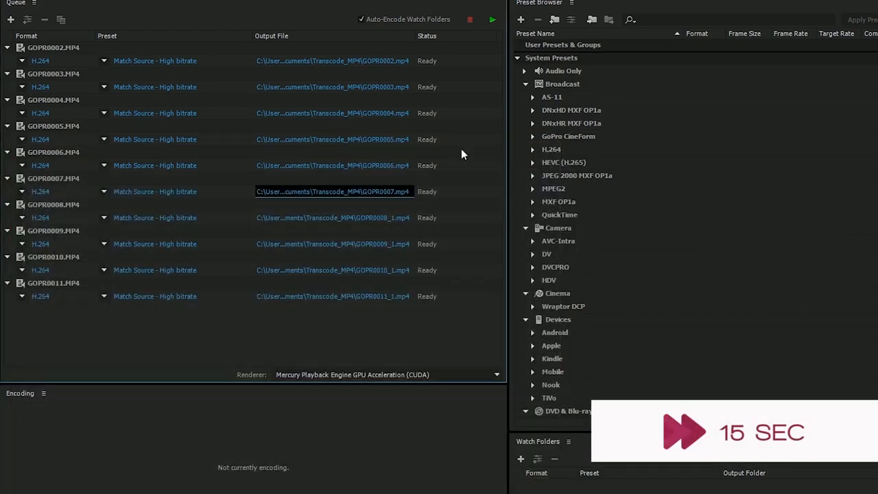
- Remove the _1 suffix from the remaining output names, GOPR0007 to GOPR0011, so each matches its source file
click(395, 218)
key(End)
key(BackSpace)
key(BackSpace)
key(Return)
click(389, 245)
key(End)
key(BackSpace)
key(BackSpace)
key(Return)
click(393, 271)
key(End)
key(BackSpace)
key(BackSpace)
key(Return)
click(397, 296)
key(End)
key(BackSpace)
key(BackSpace)
key(Return)
- For all ten queued H.264 outputs, set the target bitrate to 5 Mbps and the maximum bitrate to 8 Mbps
click(64, 293)
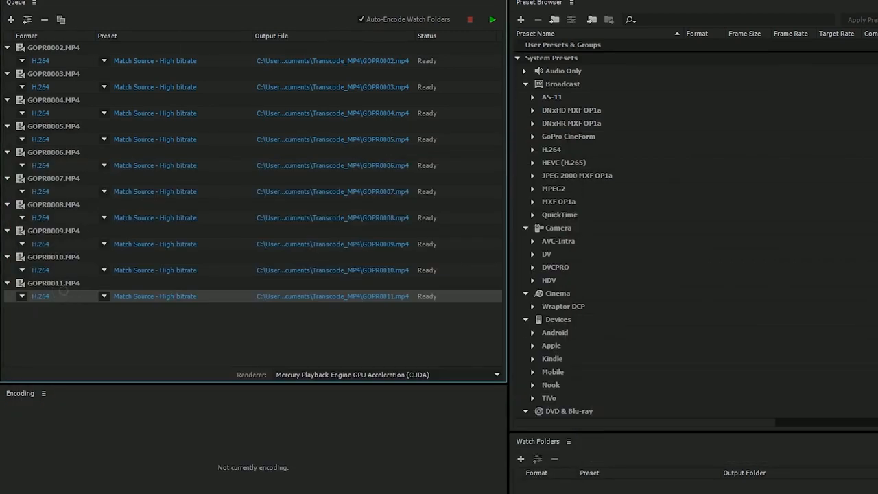
shift+click(55, 47)
click(41, 61)
key(Return)
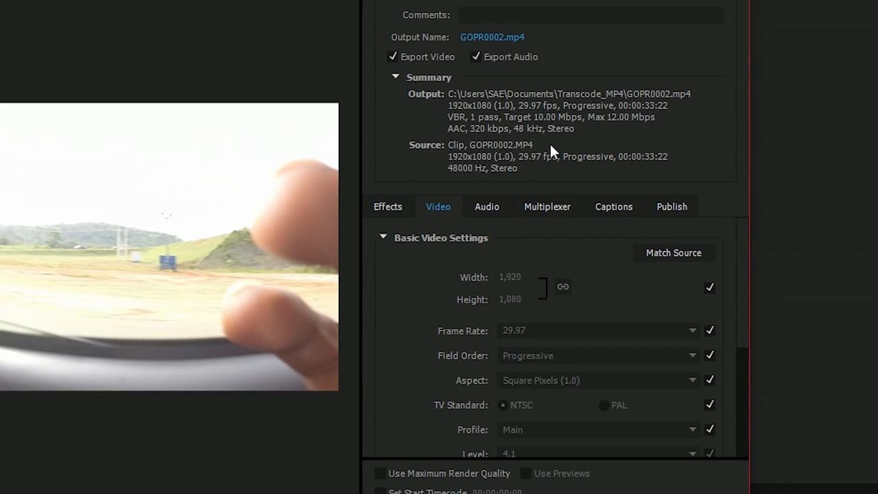
drag(744, 313, 738, 405)
click(679, 363)
text(5)
click(703, 388)
text(8)
key(Return)
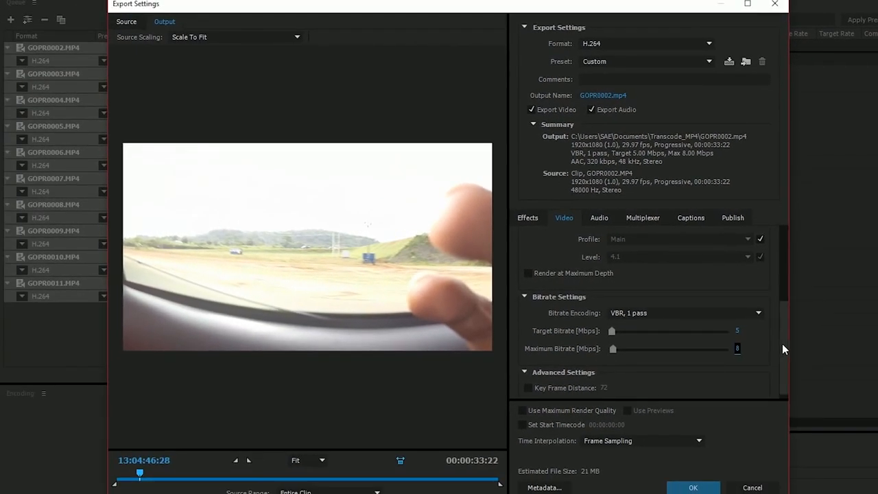
click(693, 487)
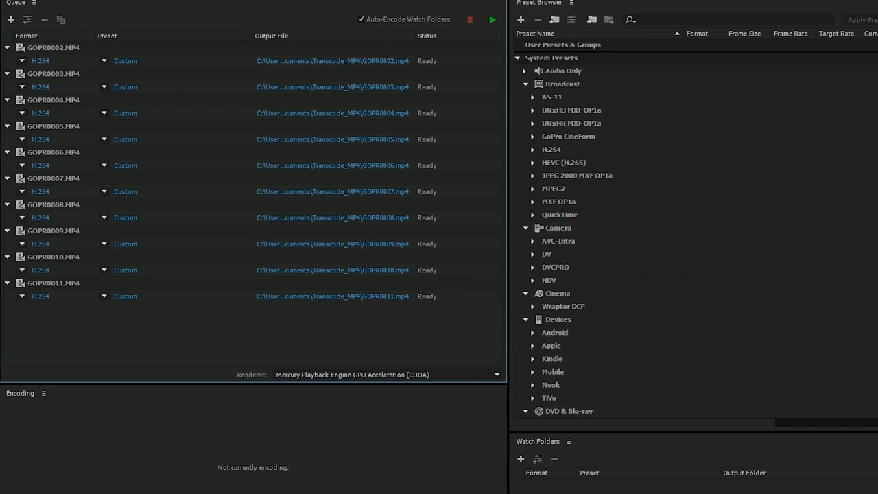
- Start encoding the queued clips
click(485, 20)
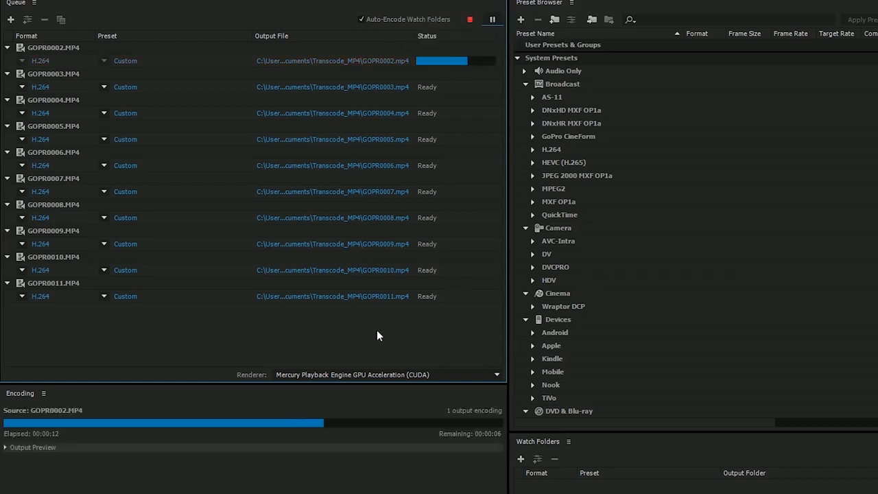
click(492, 20)
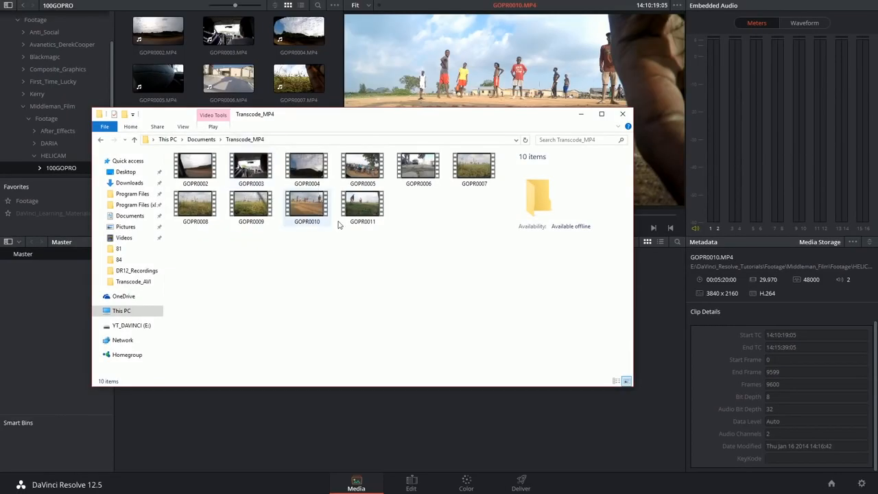
- In DaVinci Resolve, import all ten clips from Documents\Transcode_MP4 into the media pool and check their resolution
click(363, 205)
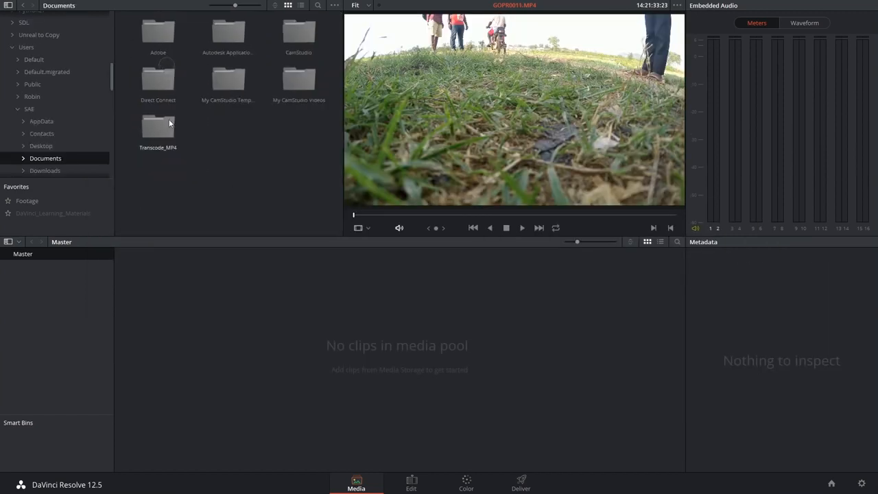
double_click(157, 128)
drag(156, 218, 306, 33)
drag(173, 194, 188, 328)
click(516, 273)
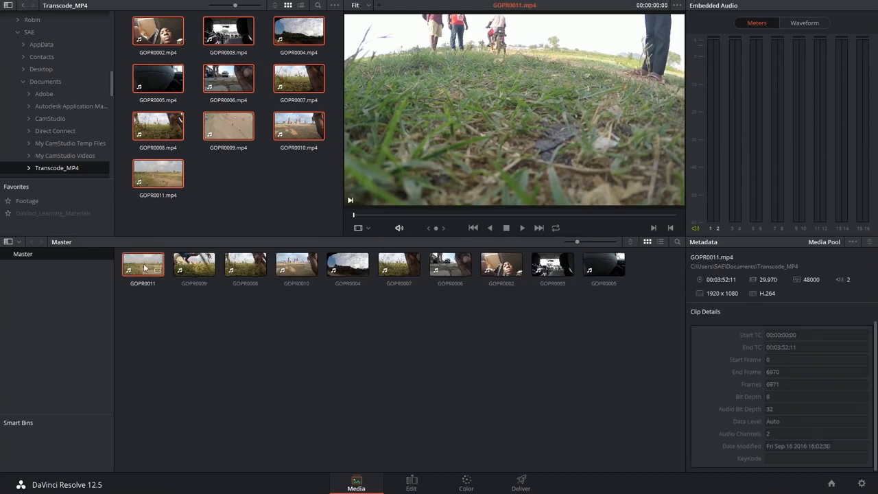
click(207, 265)
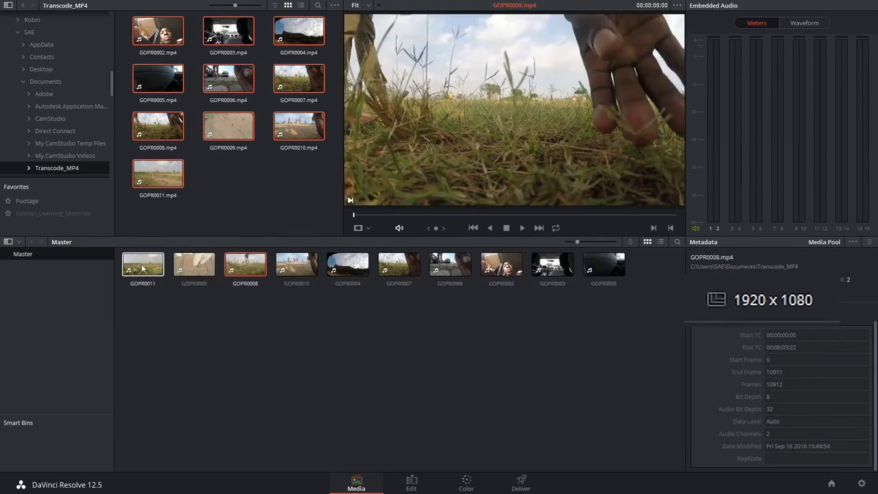
click(143, 264)
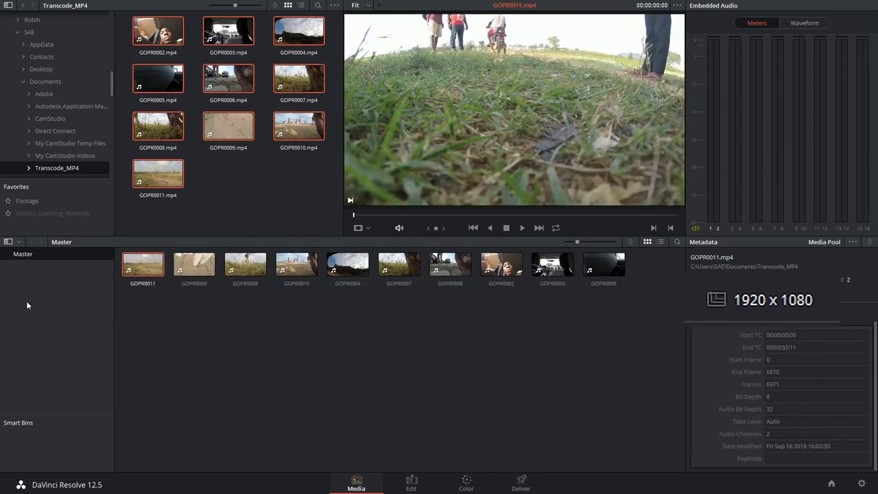
- Create a bin named MP4_to_MP4 under Master and move all ten transcoded clips into it
right_click(45, 291)
click(64, 297)
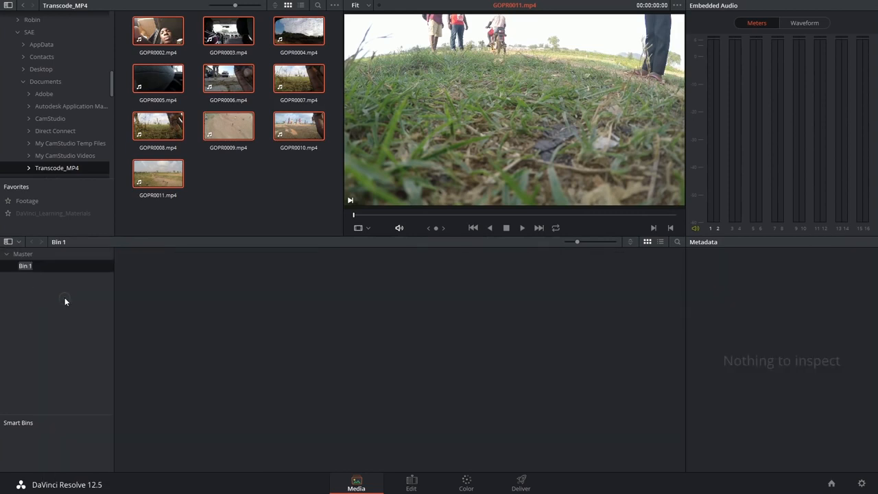
text(MP4_to_MP4)
key(Return)
drag(200, 306, 140, 266)
click(34, 268)
click(245, 265)
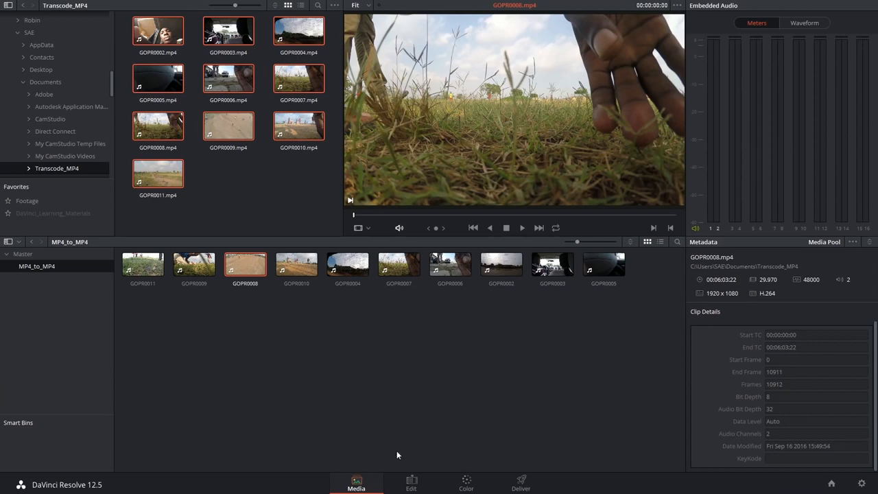
- On the Edit page, create a timeline named MP4_Edit from all ten clips in the MP4_to_MP4 bin
click(412, 483)
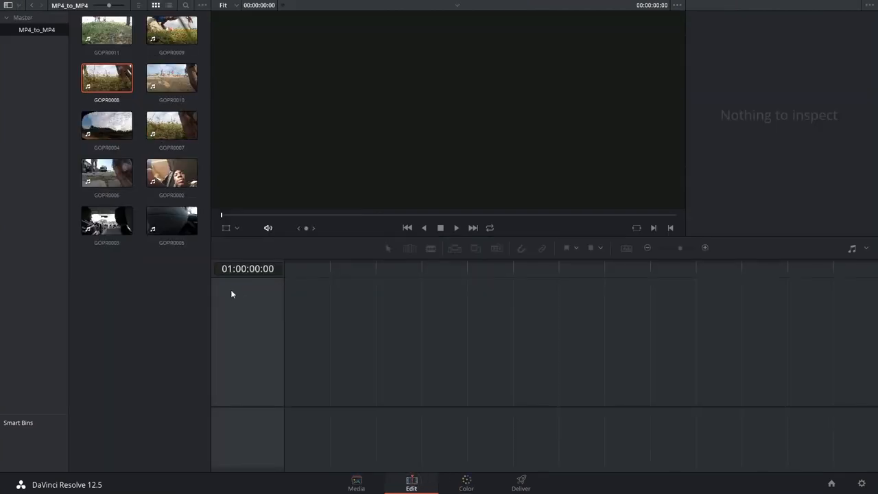
drag(158, 321, 109, 12)
right_click(108, 14)
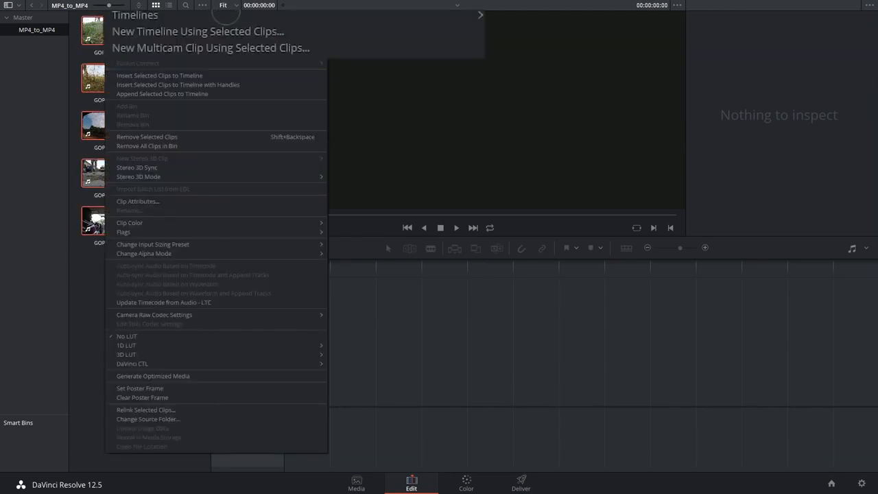
click(131, 31)
text(MP4_Edit)
key(Return)
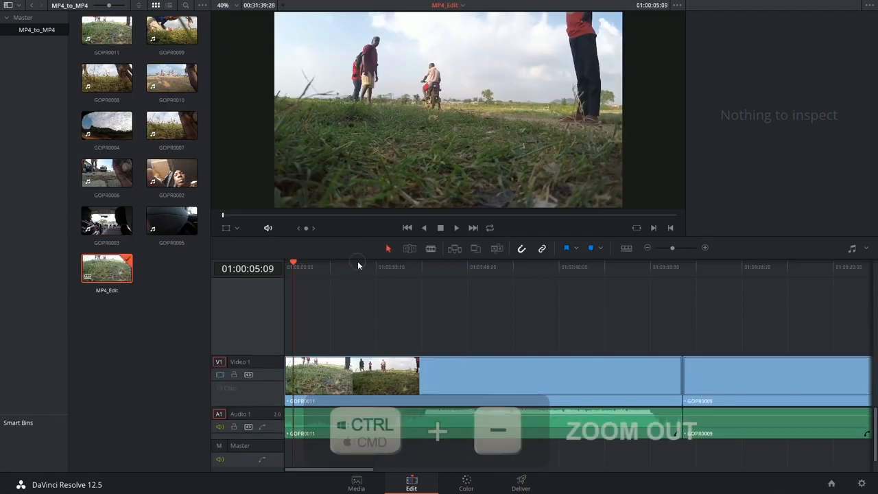
- Ripple-trim about 2 min 12 s off the start of the GOPR0008 clip in the MP4_Edit timeline using Trim Edit mode
key(ctrl+minus)
key(ctrl+minus)
key(ctrl+minus)
key(ctrl+minus)
drag(319, 268, 360, 267)
key(ctrl+plus)
key(ctrl+plus)
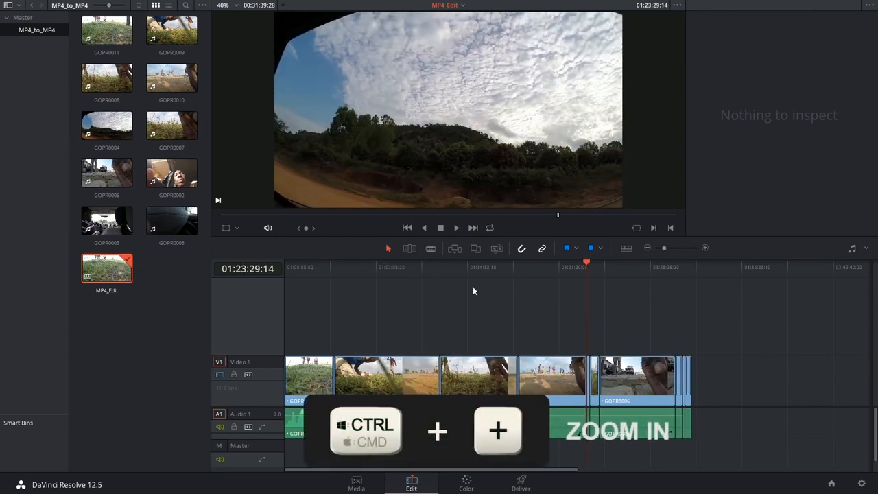
drag(646, 273, 459, 275)
key(t)
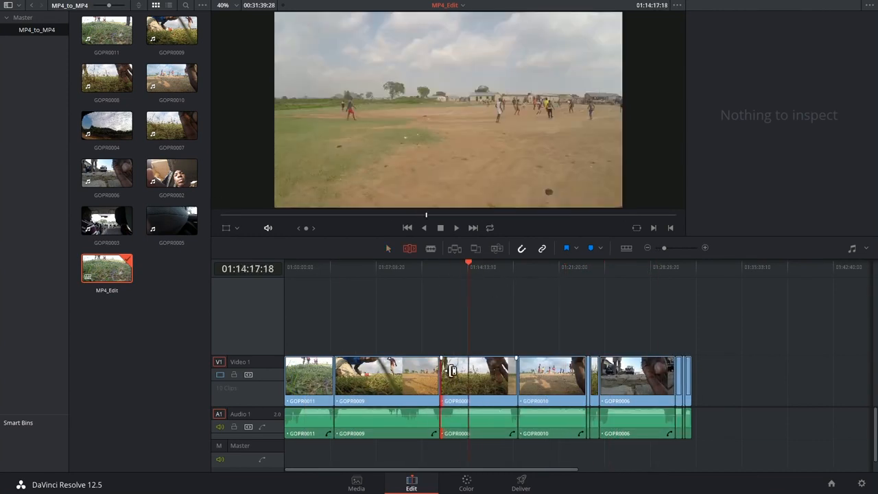
drag(444, 376, 479, 373)
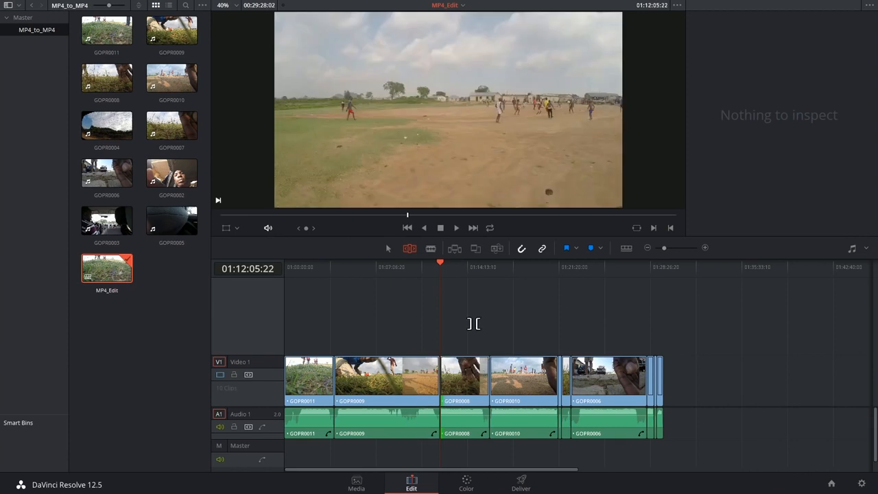
drag(464, 278, 384, 293)
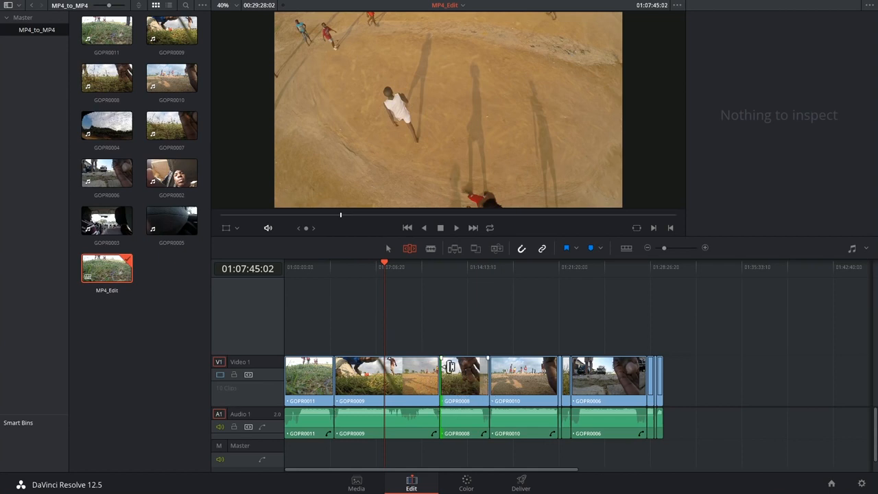
- On the Media page, select all ten clips in the MP4_to_MP4 bin and open Change Source Folder for them
click(369, 480)
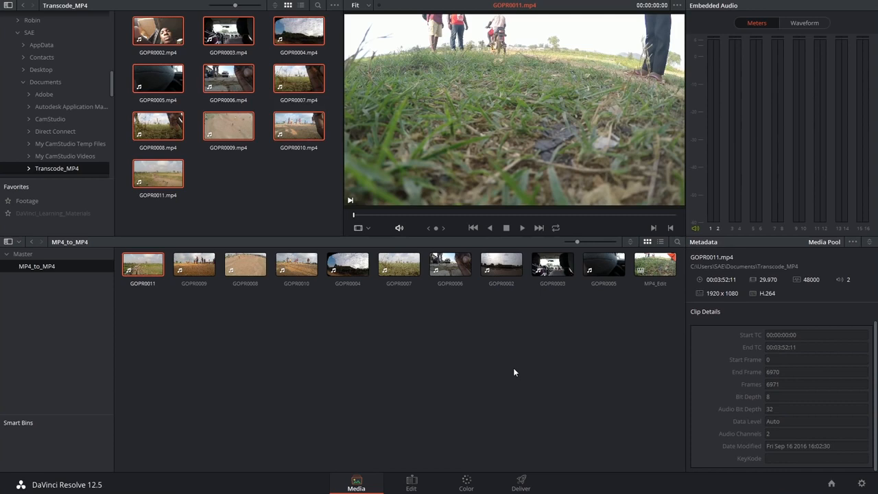
drag(129, 310, 620, 254)
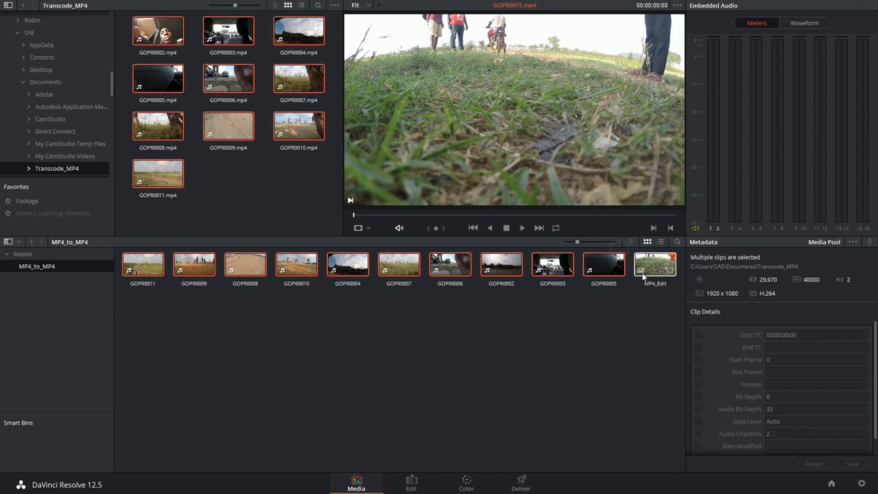
right_click(603, 266)
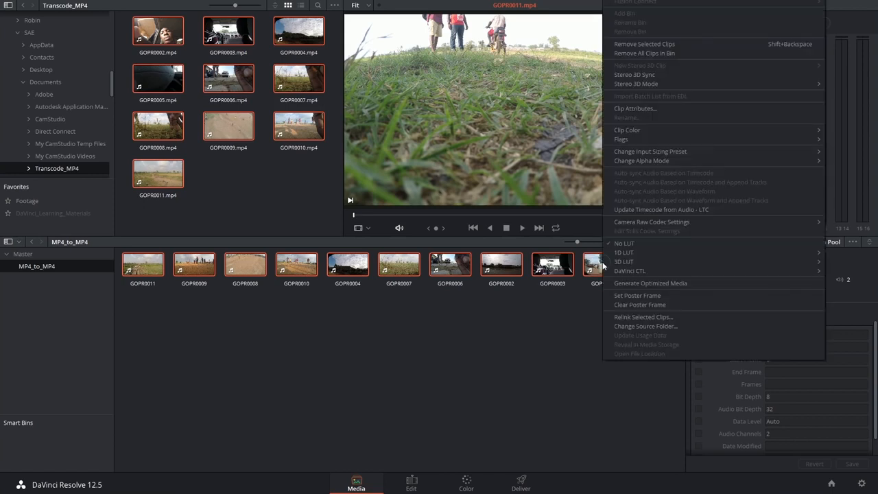
click(650, 334)
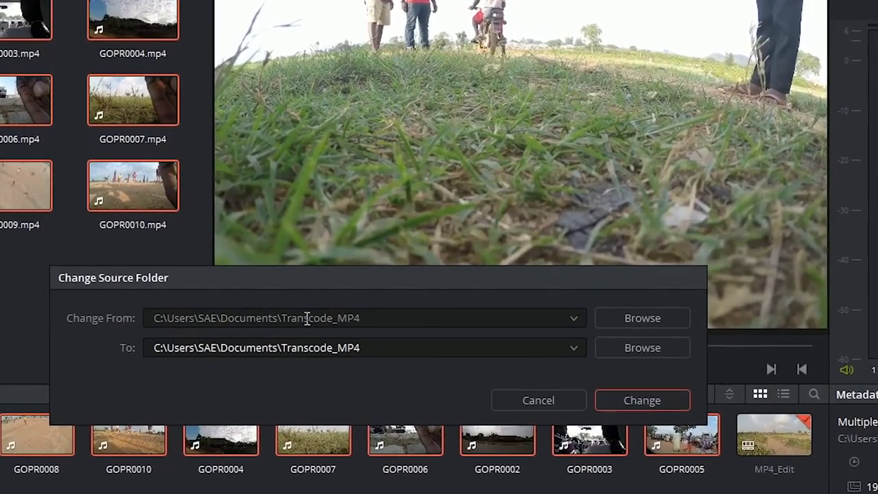
- Change the clips' source folder from Documents\Transcode_MP4 to E:\DaVinci_Resolve_Tutorials\Footage\Middleman_Film\Footage\HELICAM\100GOPRO
click(632, 348)
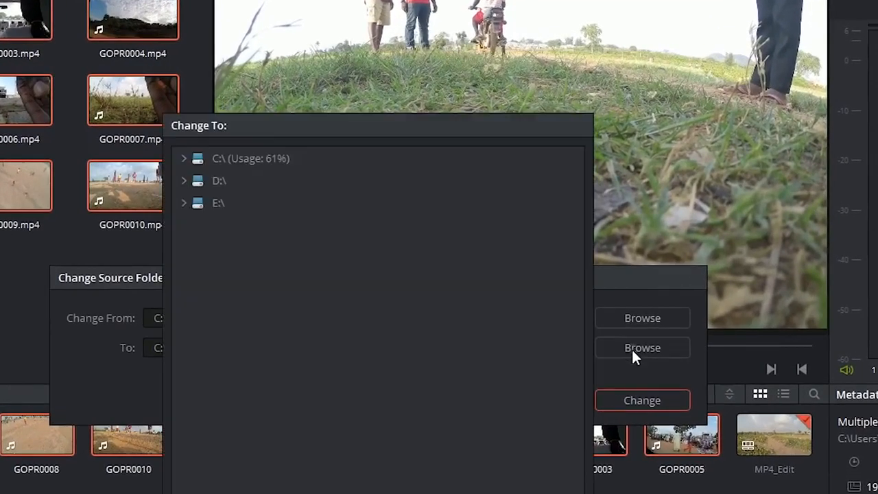
click(183, 180)
drag(262, 123, 417, 48)
click(339, 104)
click(337, 126)
click(350, 148)
click(359, 192)
scroll(365, 240, down, 2)
click(369, 271)
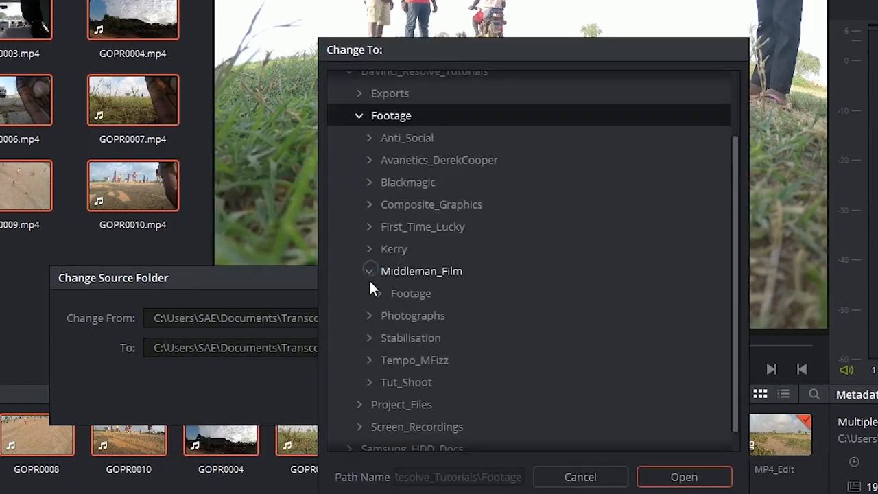
click(379, 293)
scroll(385, 312, down, 3)
click(389, 252)
click(441, 274)
click(679, 476)
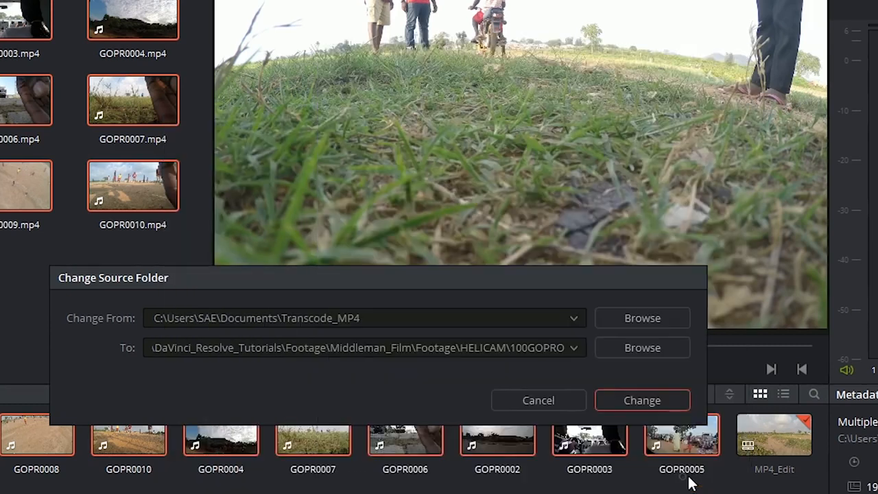
click(662, 401)
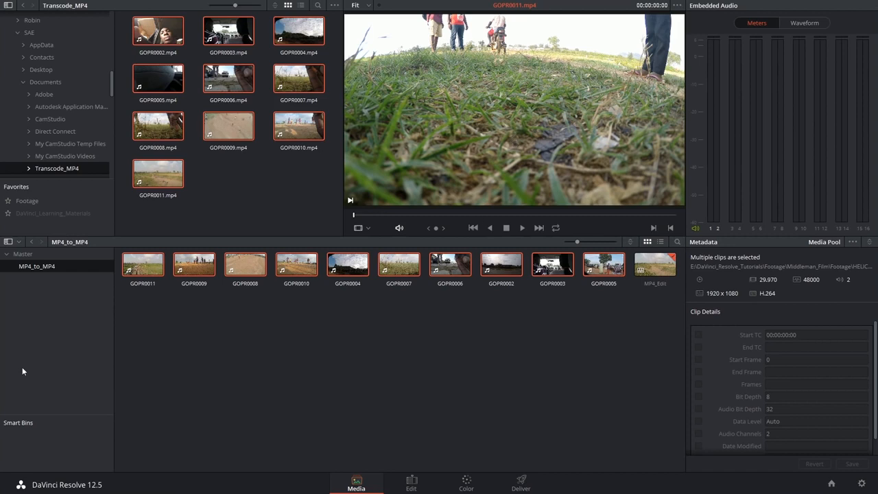
- Verify the new source folder by checking GOPR0008's metadata path and locating GOPR0007 in Media Storage and on disk
click(245, 265)
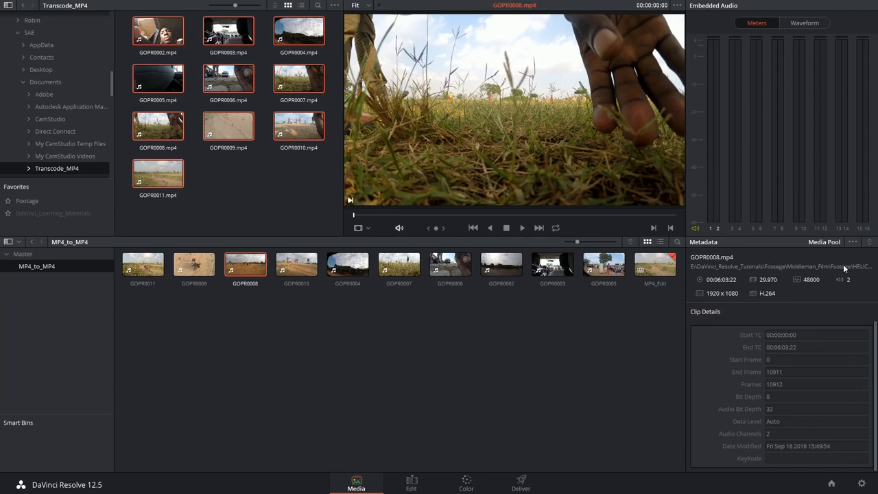
click(400, 267)
right_click(402, 270)
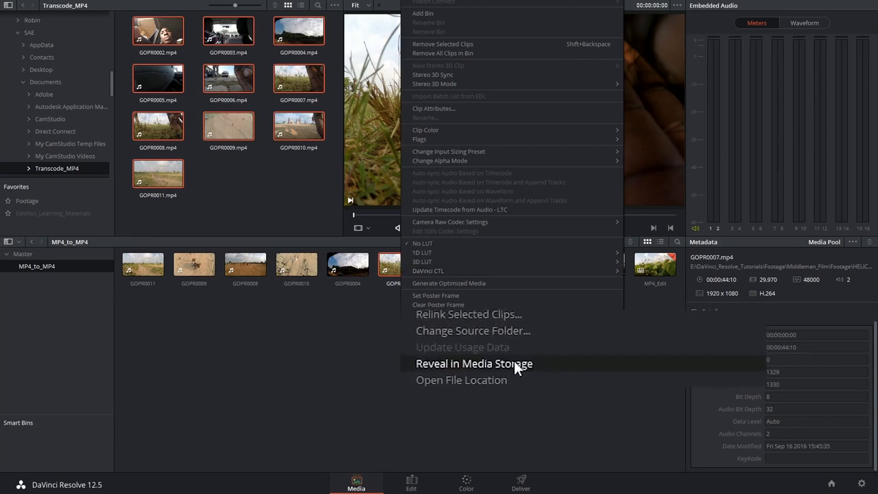
click(530, 364)
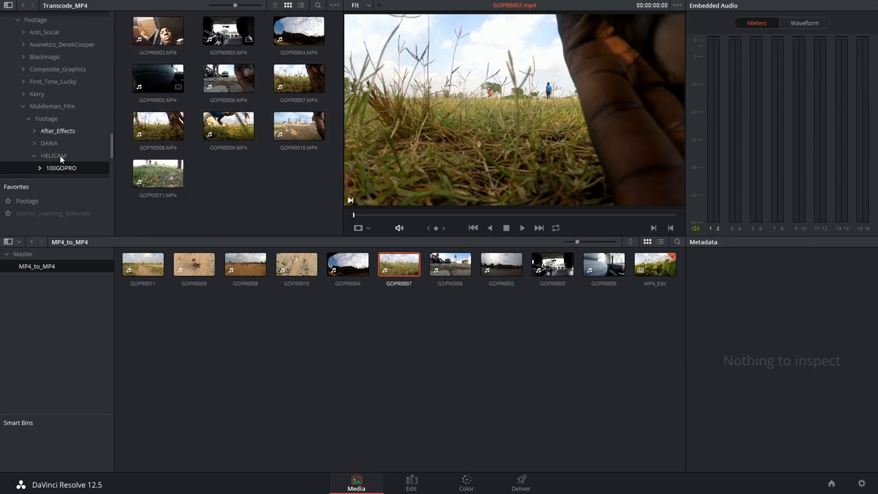
right_click(403, 269)
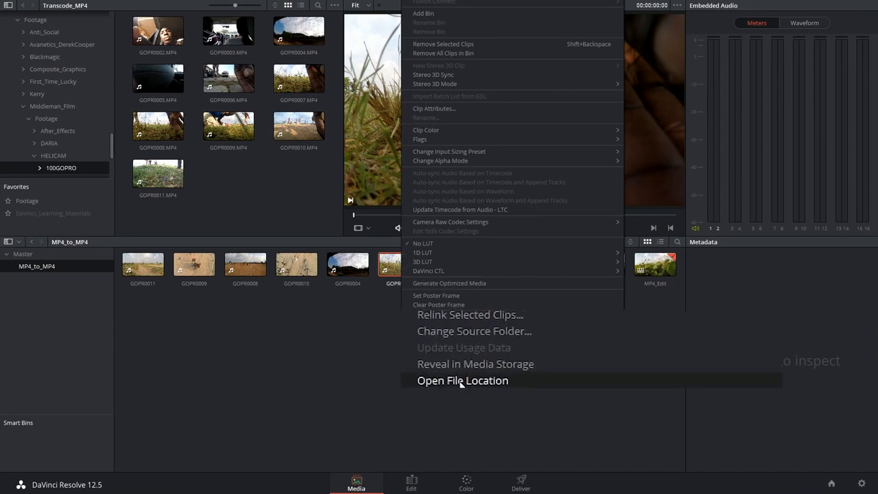
click(436, 354)
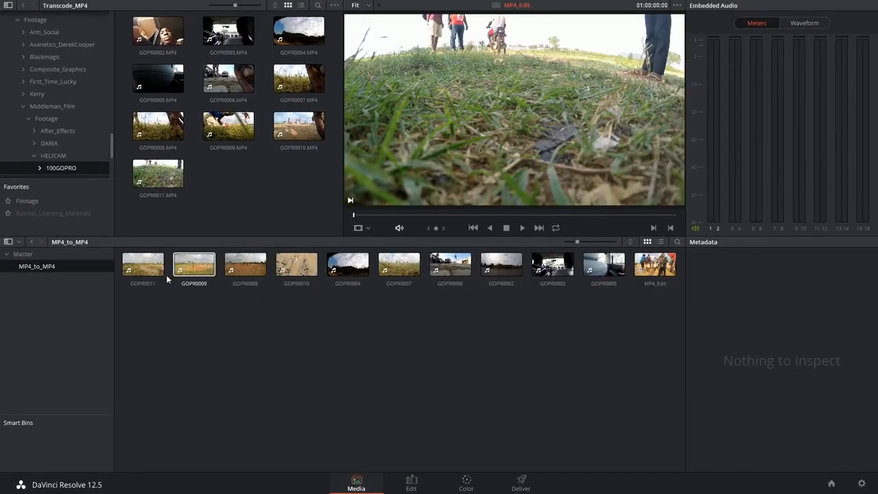
- Reselect all ten clips in the MP4_to_MP4 bin and run Change Source Folder on them again
drag(130, 312, 611, 269)
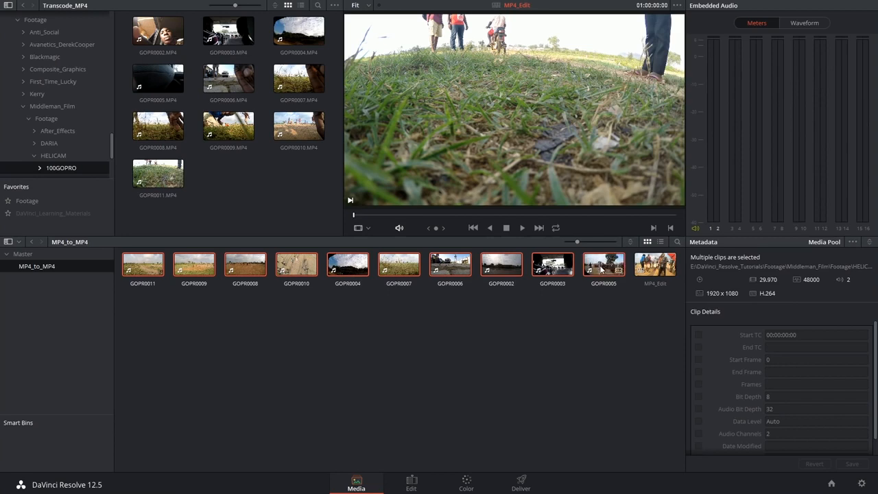
right_click(602, 270)
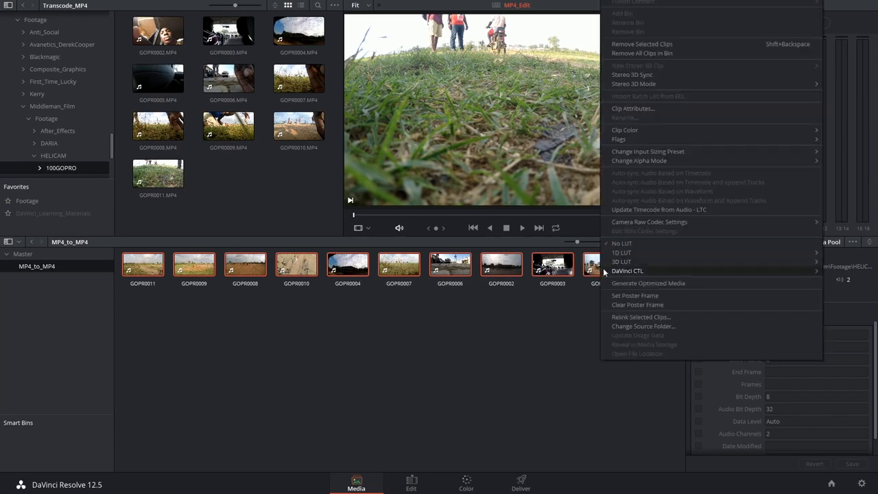
click(630, 327)
key(Return)
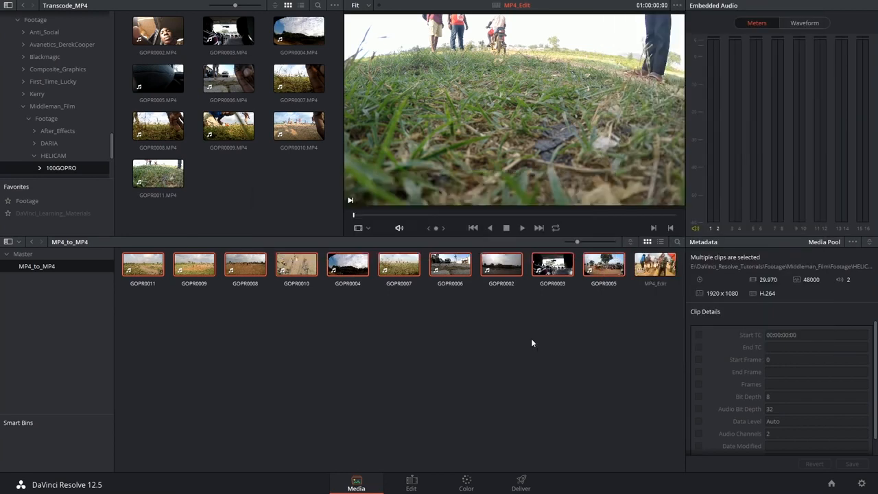